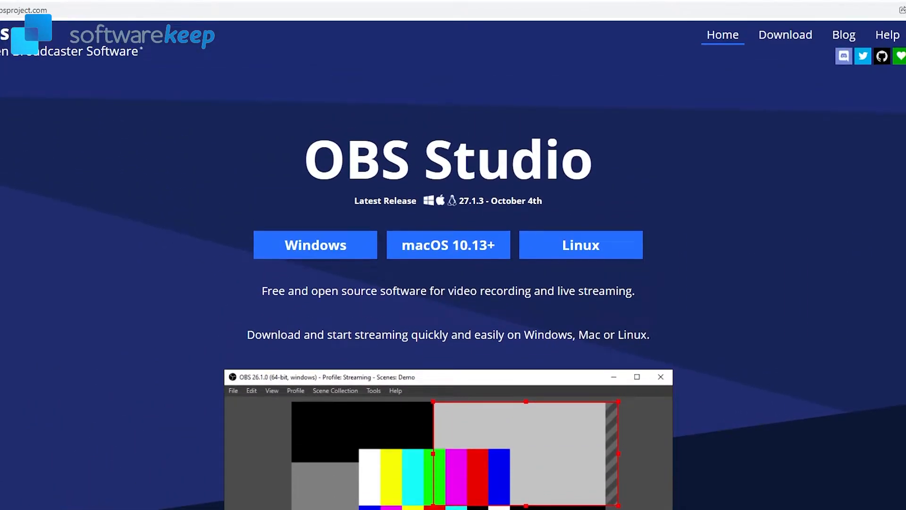
Step: Download the Windows version of OBS Studio from its website
scroll(453, 283, down, 1)
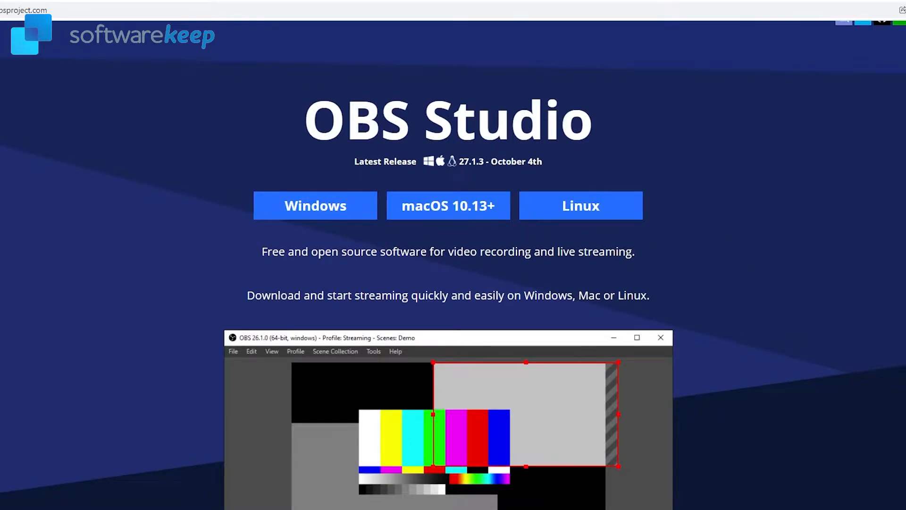
scroll(453, 264, down, 1)
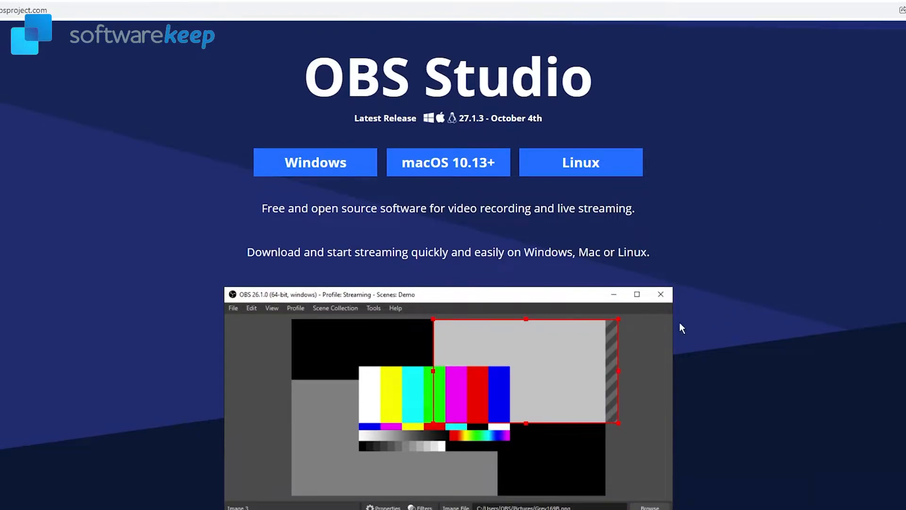
click(307, 169)
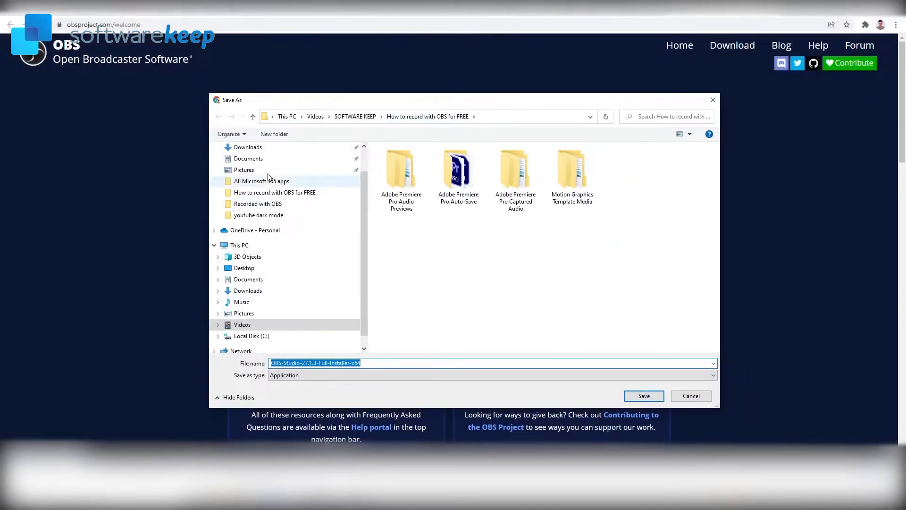
click(249, 147)
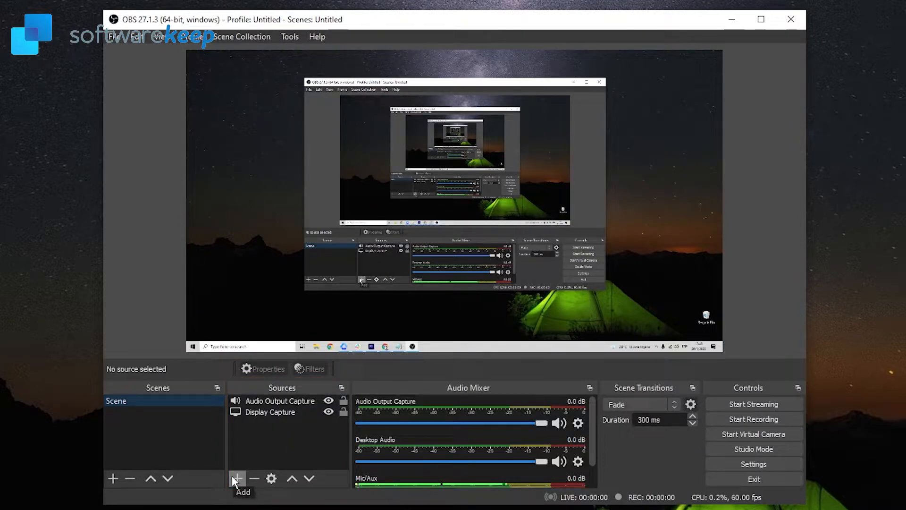
click(235, 478)
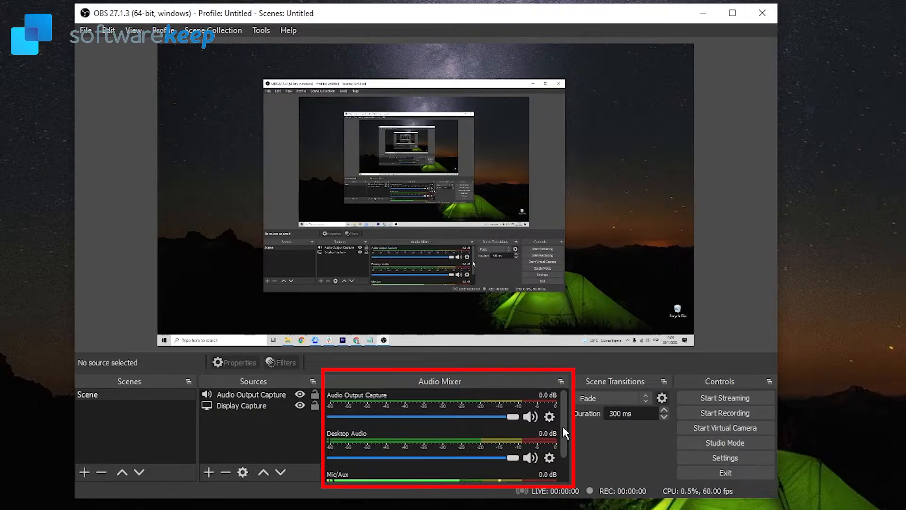
drag(563, 426, 560, 443)
scroll(476, 460, up, 1)
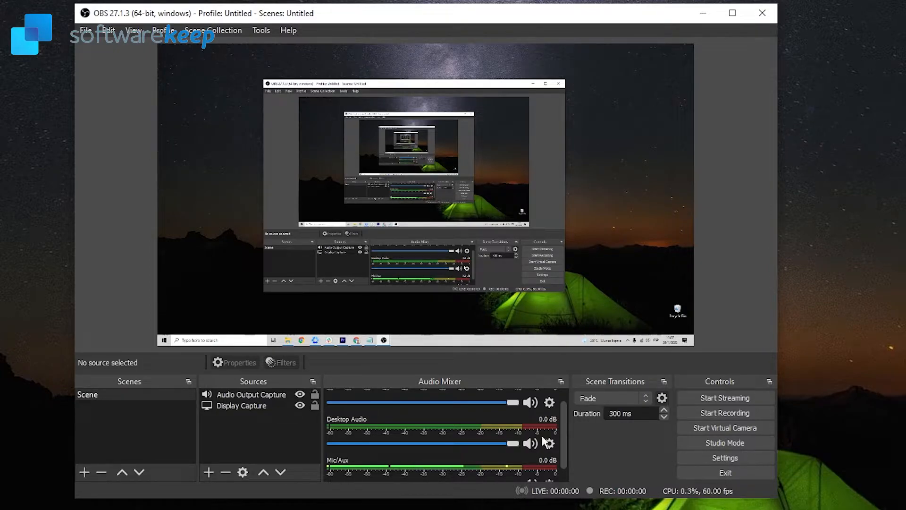
Step: Lower the Mic/Aux volume slider and restore it to 0.0 dB
drag(564, 426, 564, 460)
drag(513, 471, 400, 472)
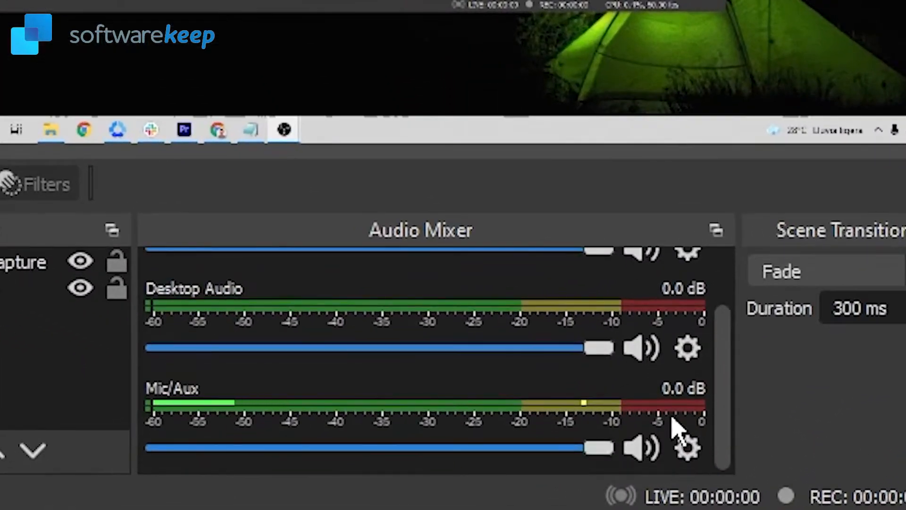
mouse_move(324, 452)
mouse_down()
mouse_move(482, 452)
mouse_move(321, 454)
mouse_up()
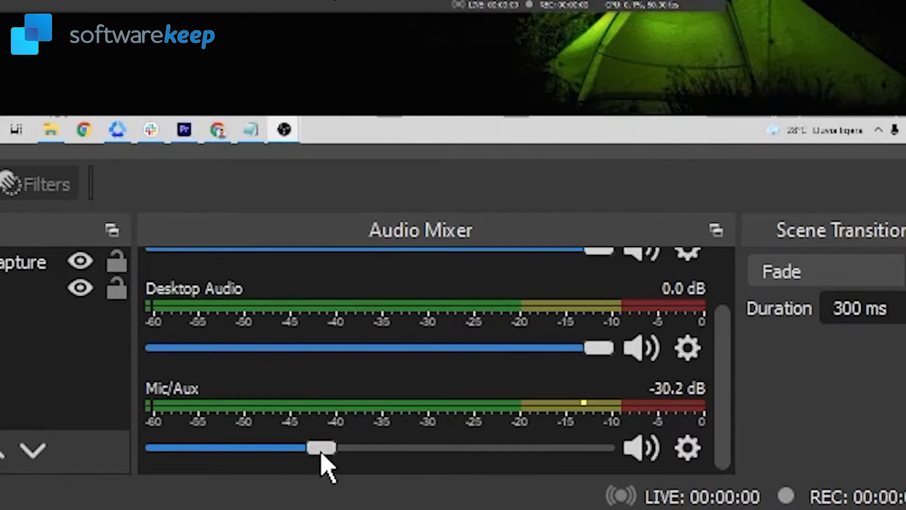
drag(325, 457, 713, 449)
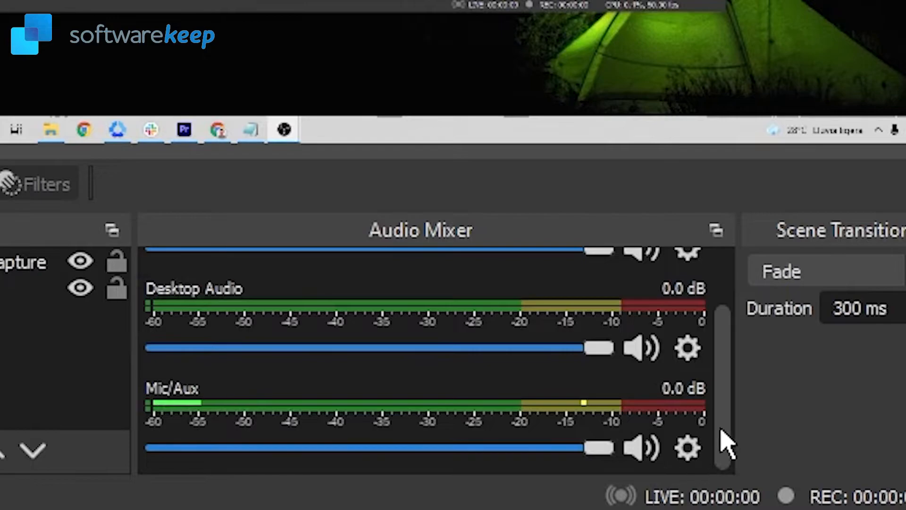
Step: Review the scene transition options, keeping Fade as the transition
scroll(731, 401, up, 1)
scroll(726, 386, up, 2)
drag(586, 382, 617, 401)
scroll(727, 373, up, 2)
drag(596, 317, 763, 344)
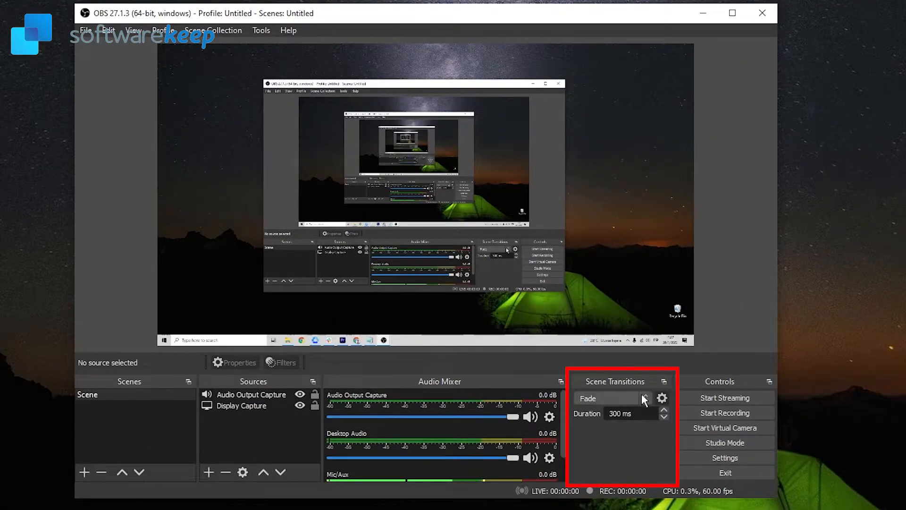
click(628, 398)
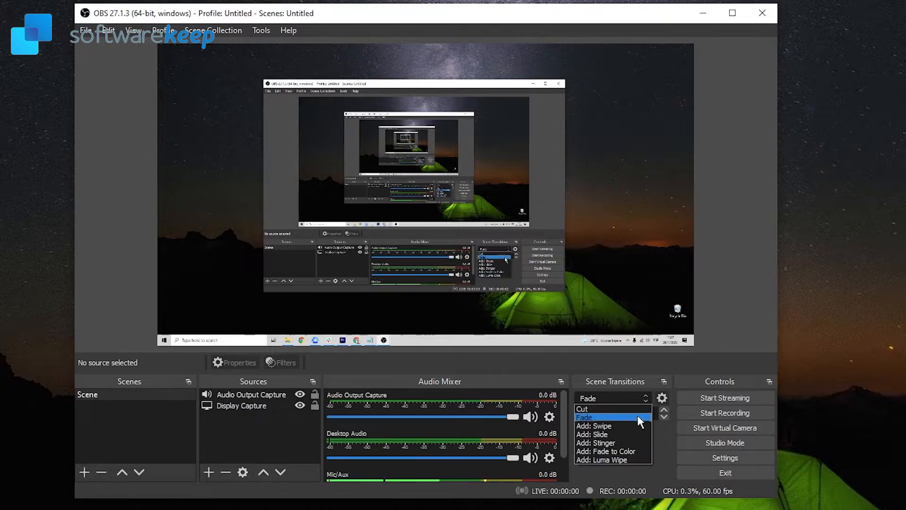
click(628, 399)
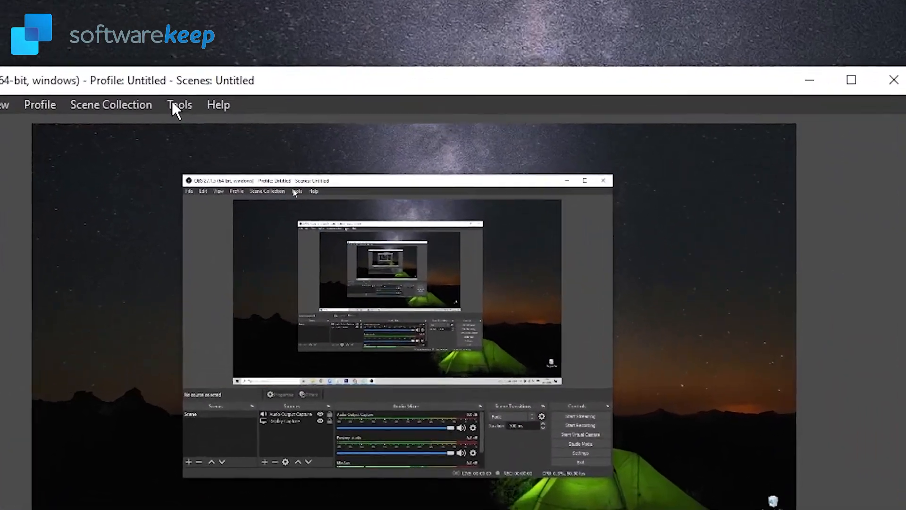
Step: Run the Auto-Configuration Wizard optimized just for recording and apply its recommended settings
click(175, 104)
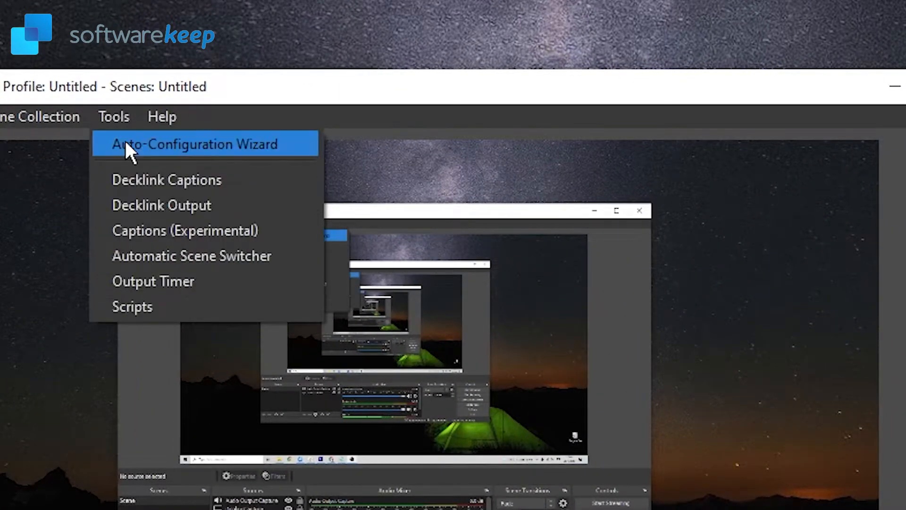
click(125, 145)
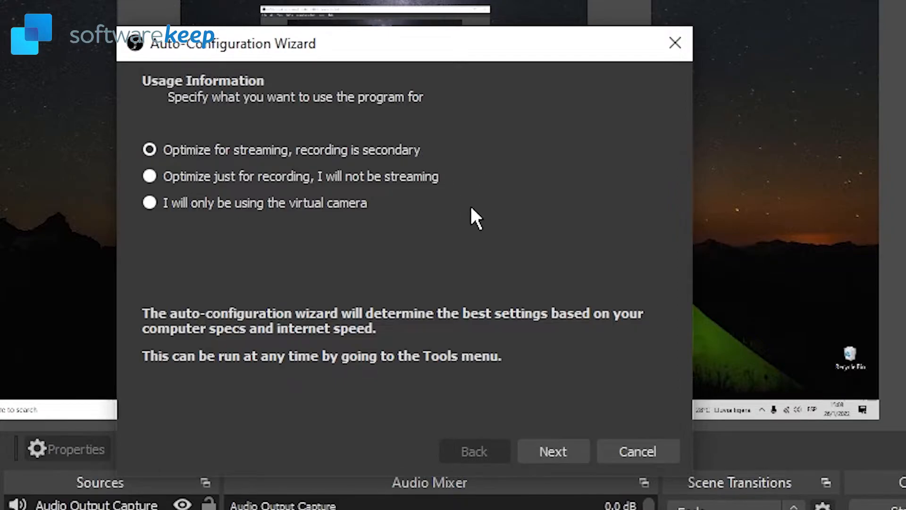
click(186, 177)
click(577, 452)
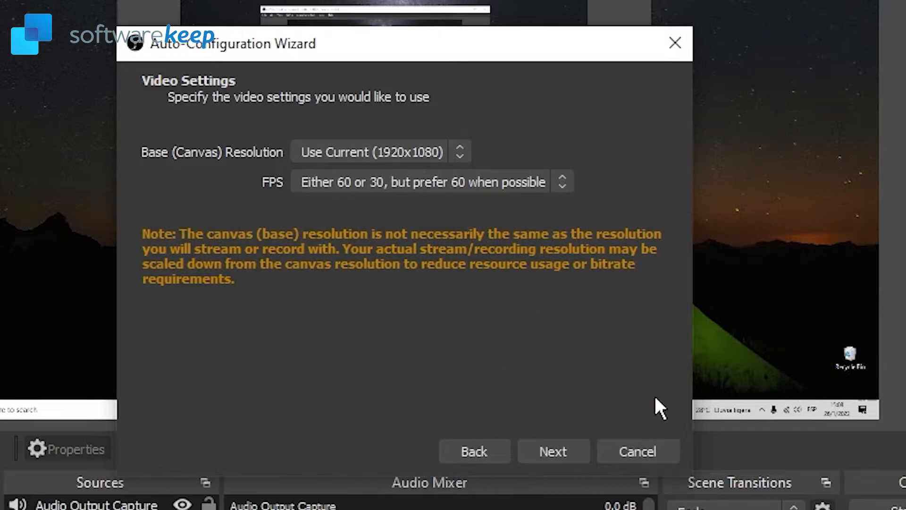
click(554, 450)
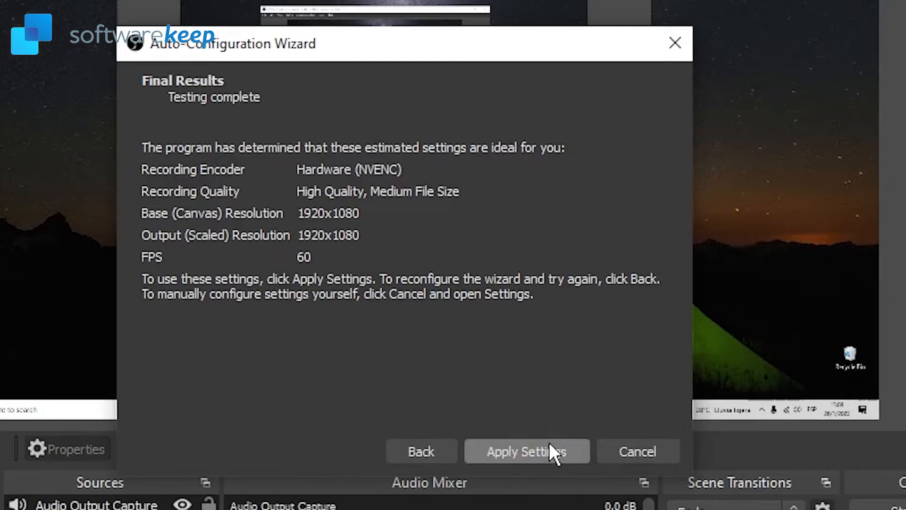
click(551, 454)
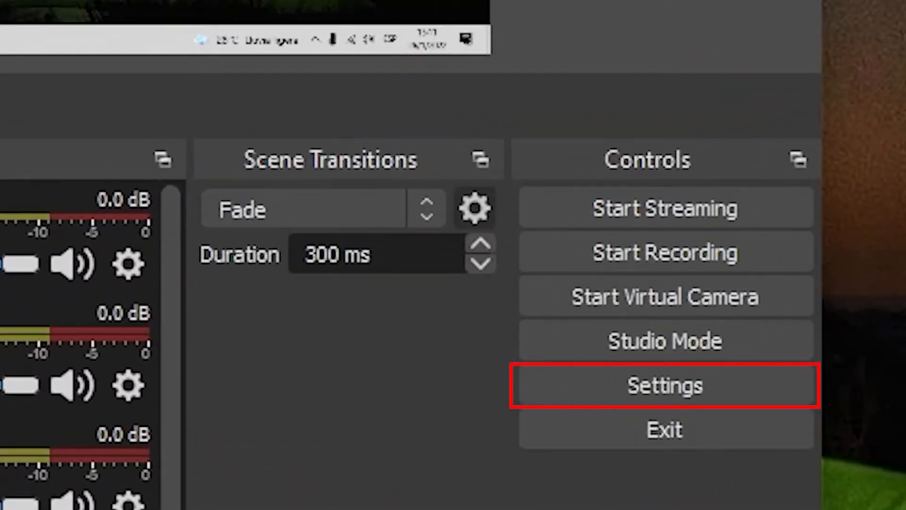
Step: Open Settings and preview the Acri and Rachni themes before setting the theme to System
click(701, 383)
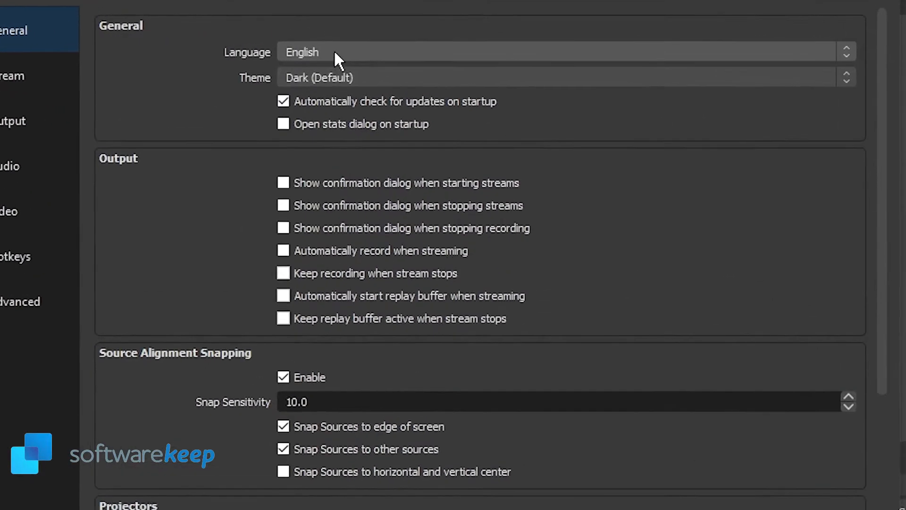
click(364, 49)
click(310, 57)
click(297, 89)
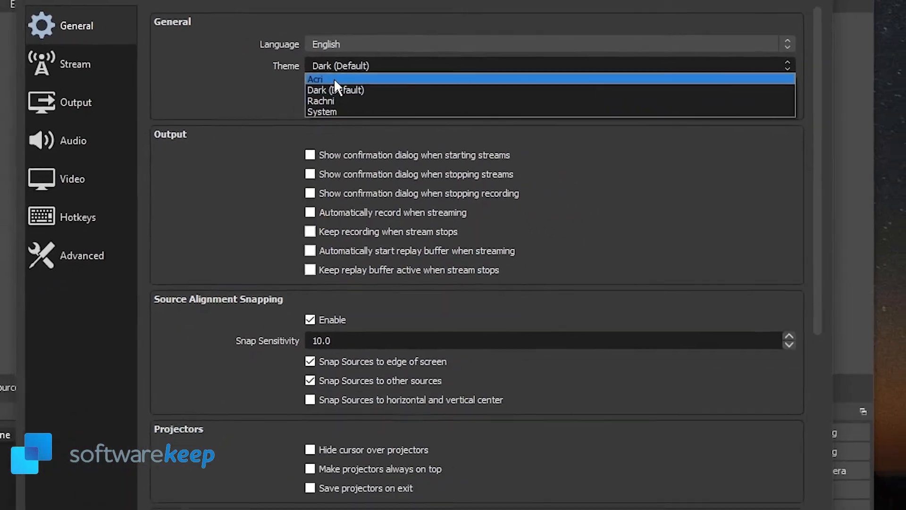
click(282, 106)
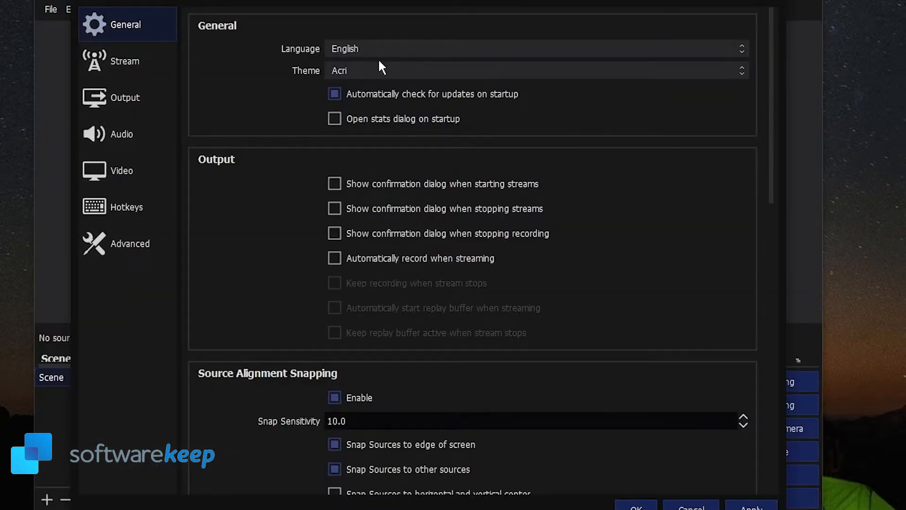
click(353, 75)
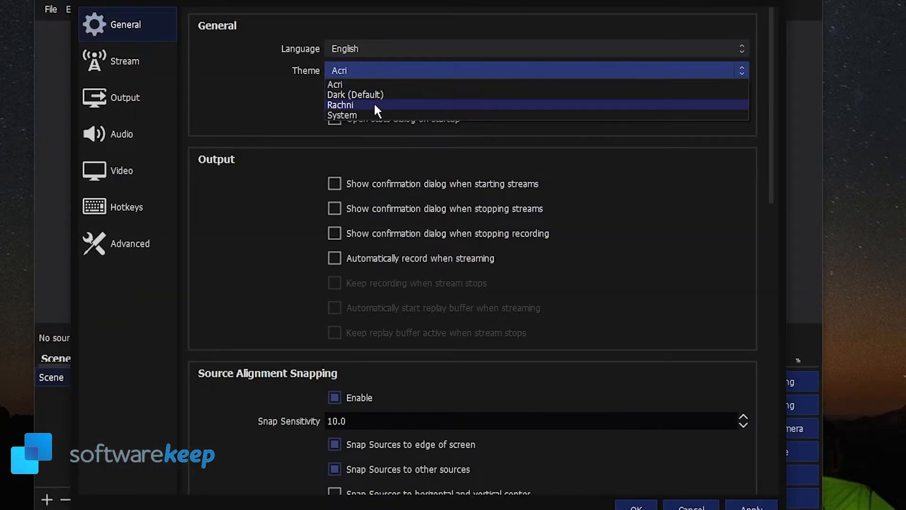
click(376, 106)
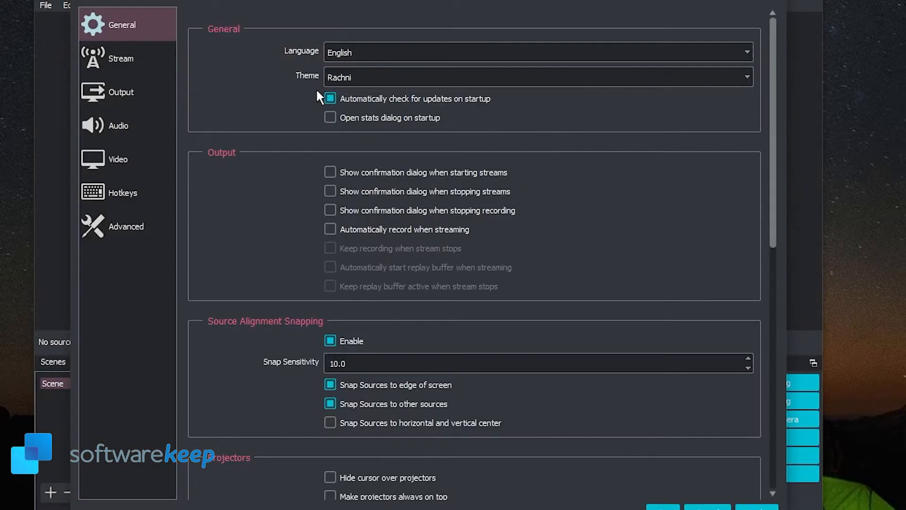
click(372, 78)
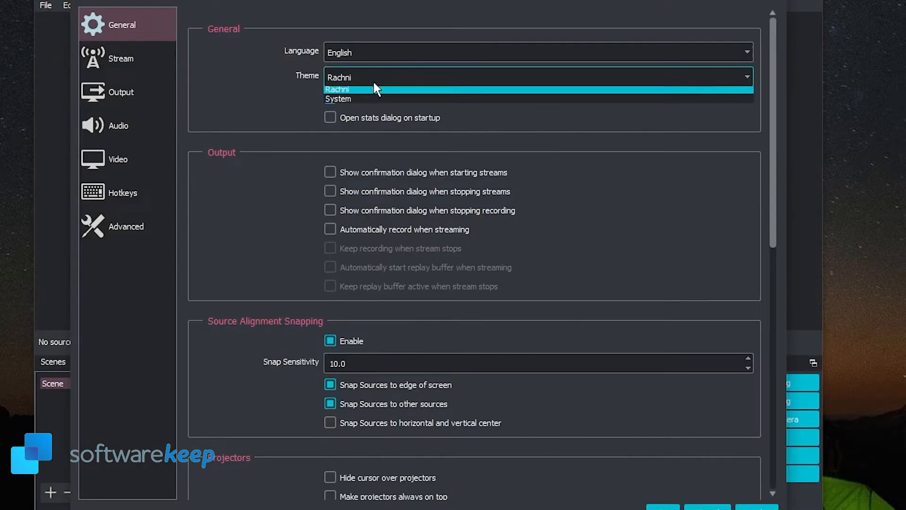
click(358, 118)
click(378, 51)
click(375, 72)
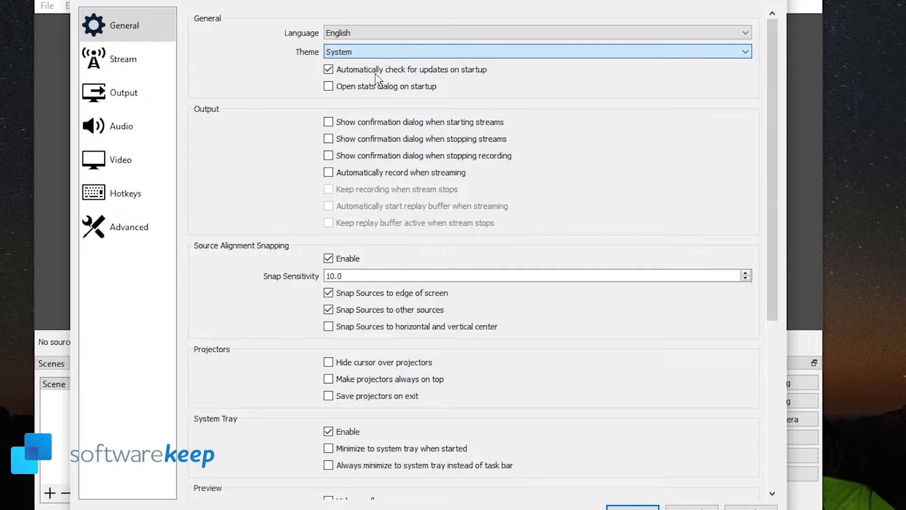
Step: Set the recording quality to High Quality, Medium File Size in the output settings
click(120, 94)
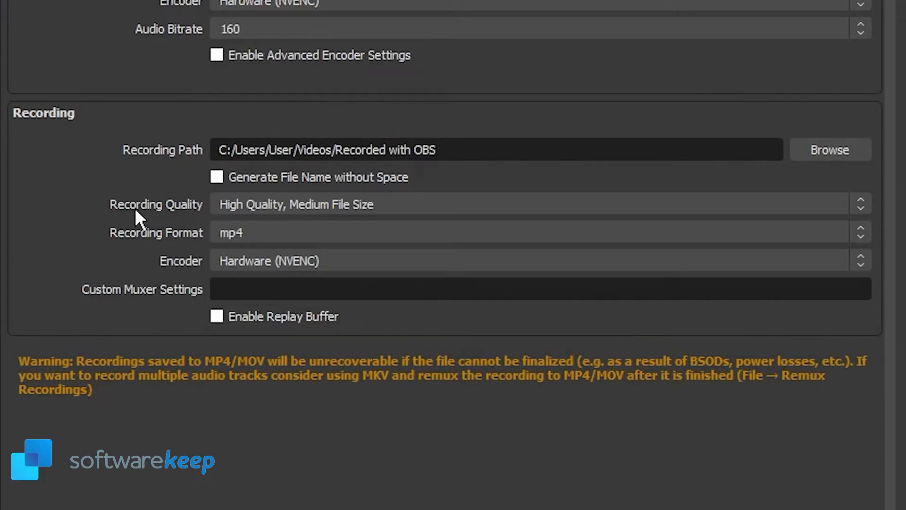
click(248, 205)
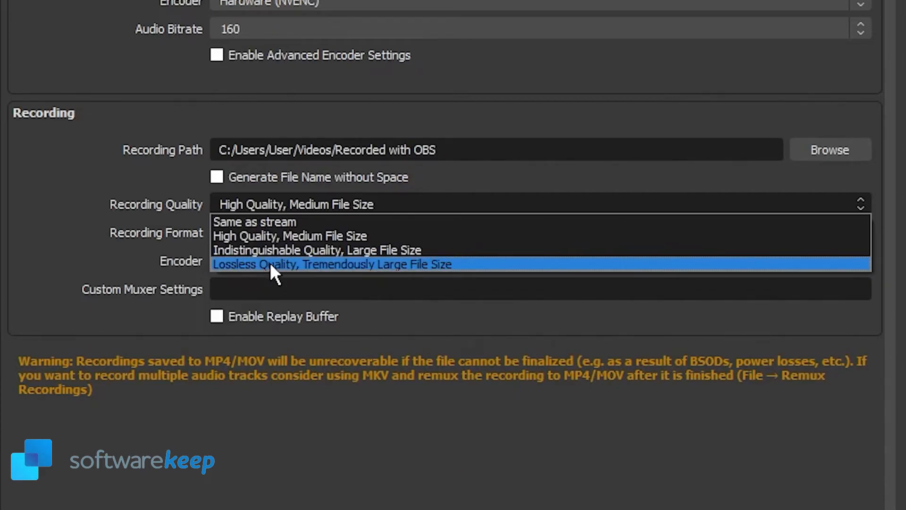
click(292, 235)
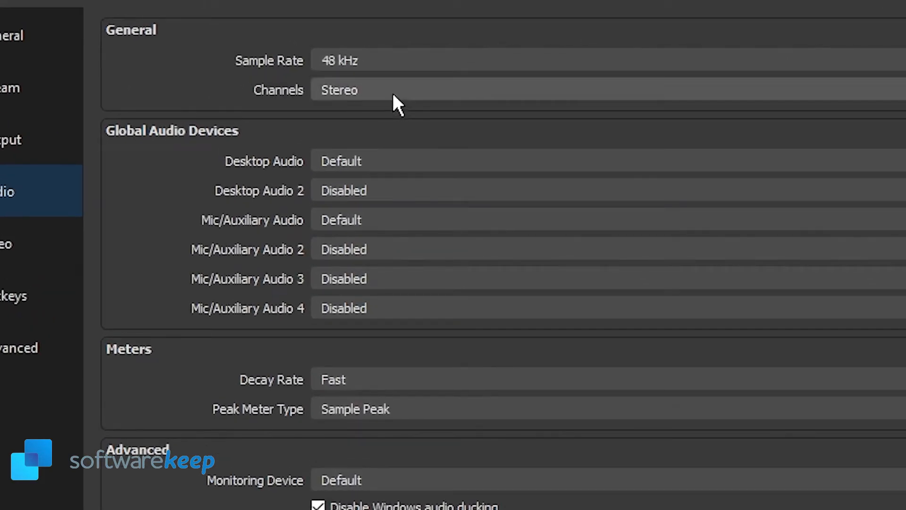
Step: Keep the audio channels at Stereo, check the video settings, and apply and confirm all settings
click(394, 97)
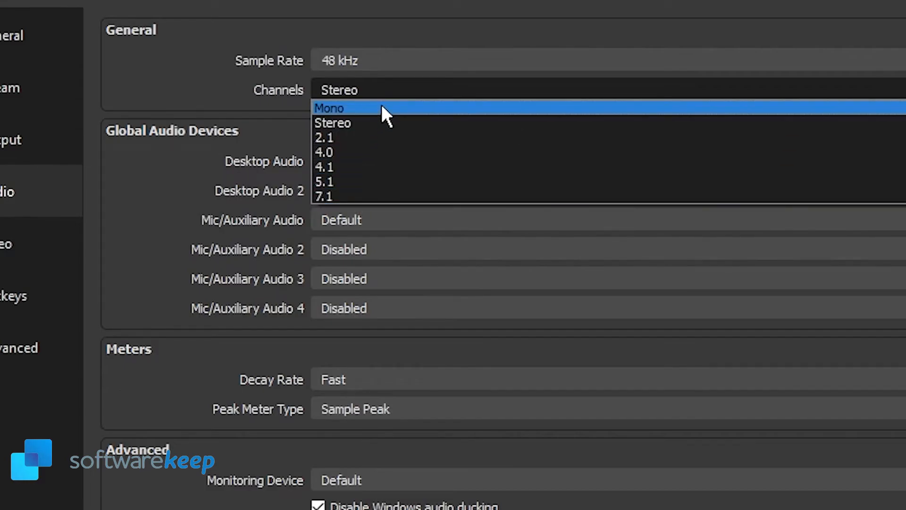
click(393, 89)
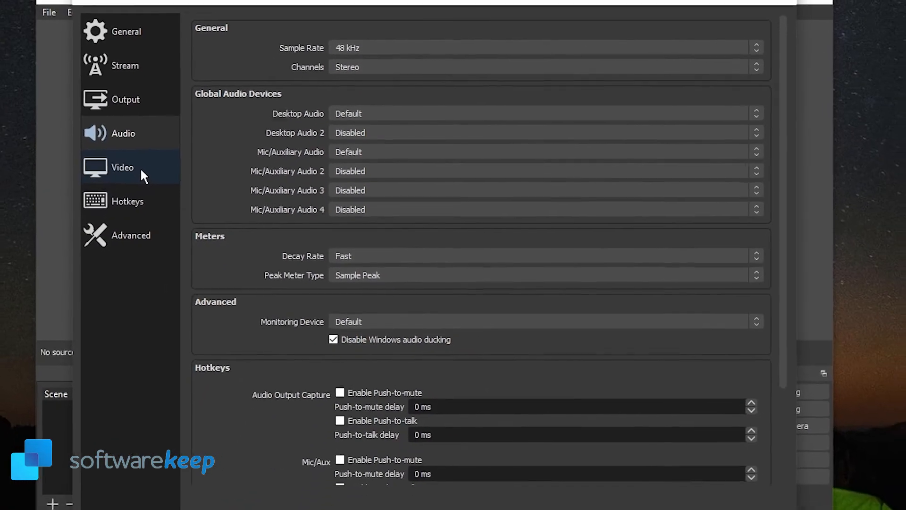
click(23, 252)
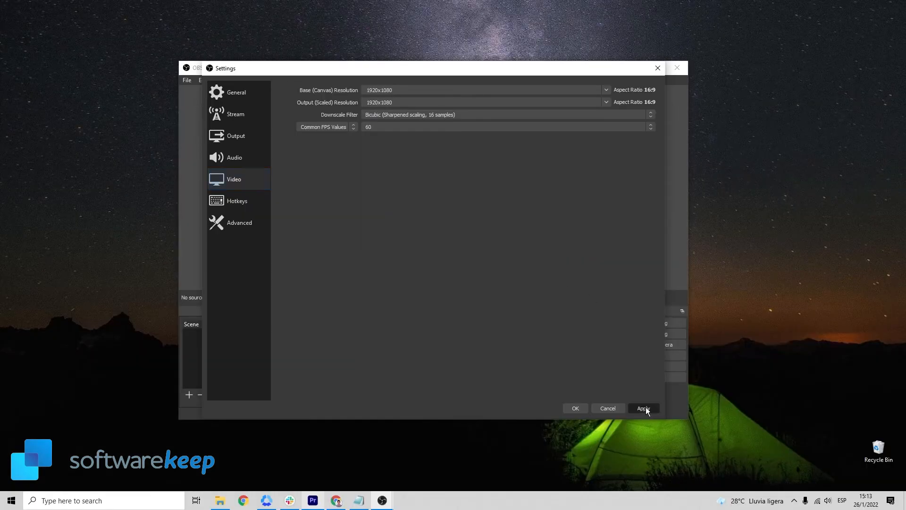
click(644, 408)
click(576, 408)
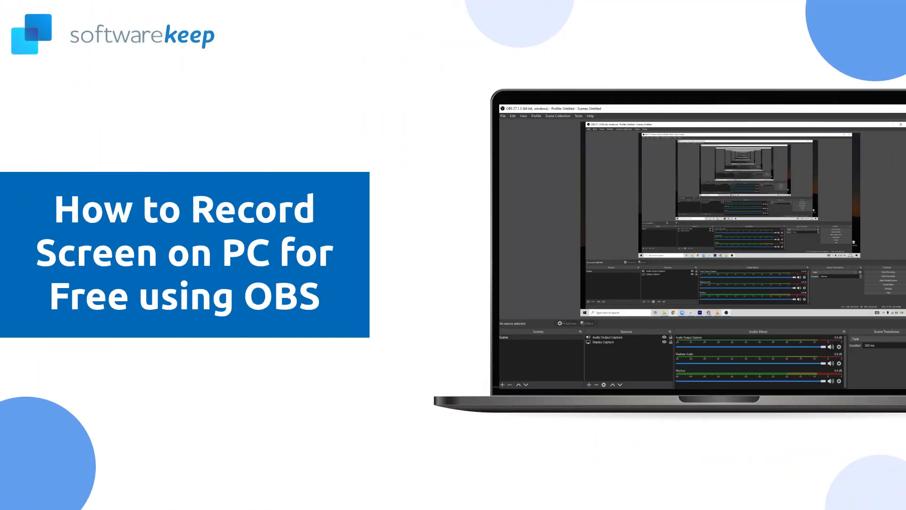